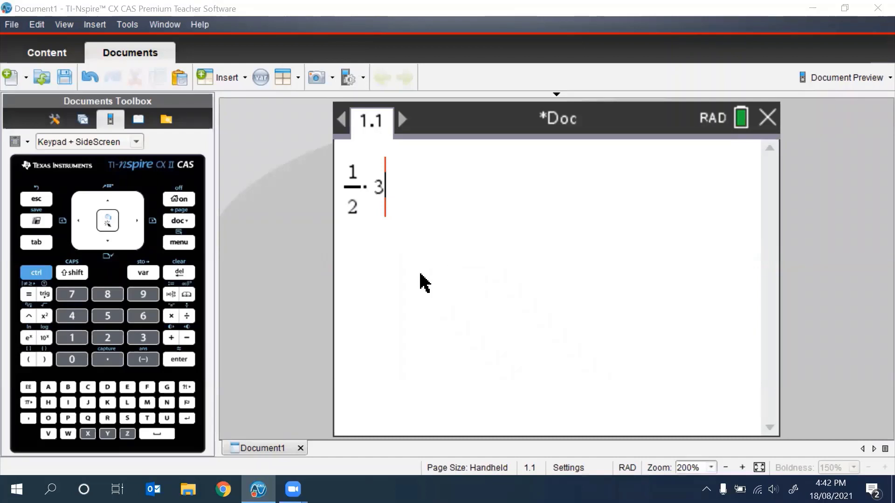
# Evaluate 1/2·3 on the calculator page to get the exact result 3/2.
pyautogui.click(188, 358)
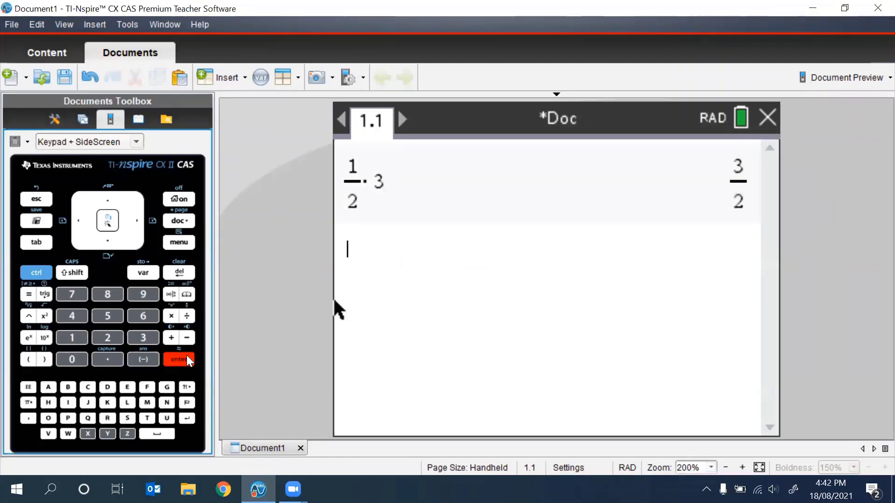
# Enter 0.5·3 on a new line and evaluate it to 1.5.
pyautogui.click(75, 360)
pyautogui.click(107, 359)
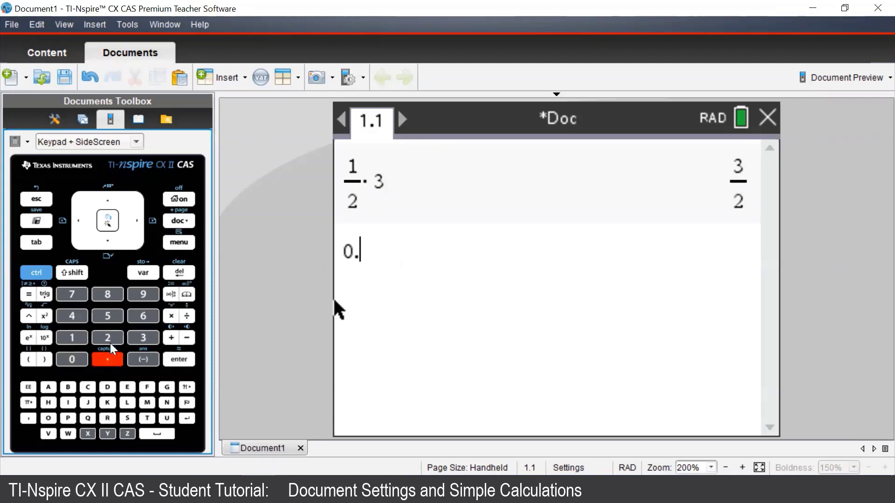
pyautogui.click(108, 316)
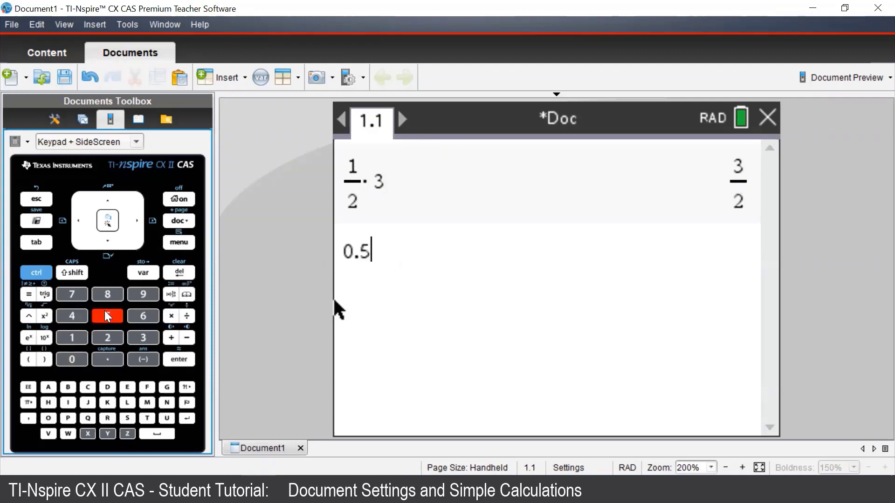
pyautogui.click(171, 317)
pyautogui.click(143, 338)
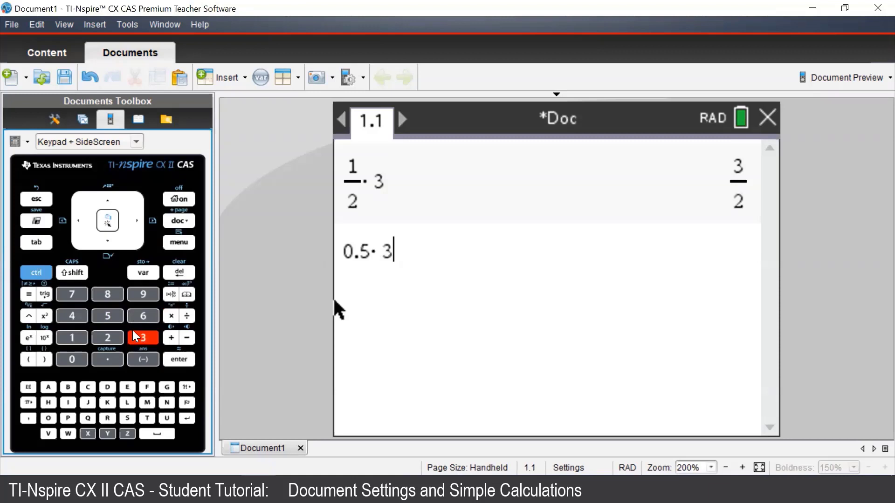
pyautogui.click(180, 360)
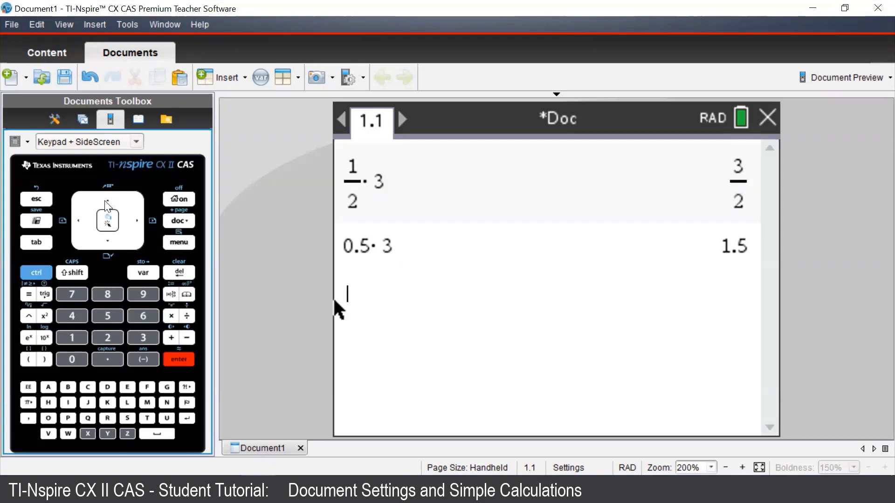
# Recall 1/2·3 from the history and evaluate it approximately, giving the decimal 1.5.
pyautogui.click(106, 204)
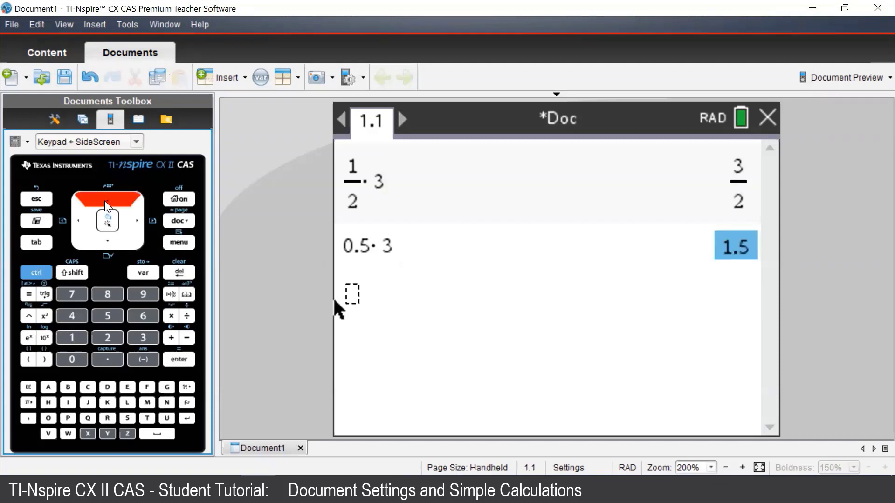
pyautogui.click(106, 205)
pyautogui.click(107, 204)
pyautogui.click(106, 205)
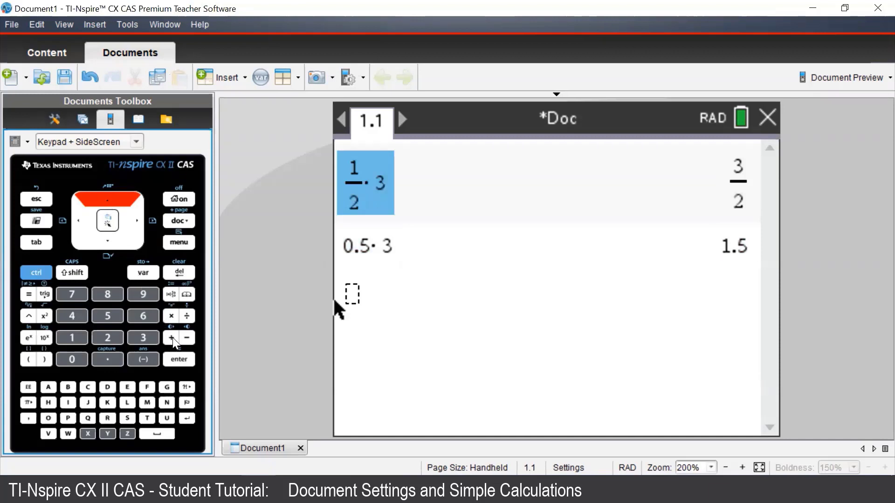
pyautogui.click(180, 360)
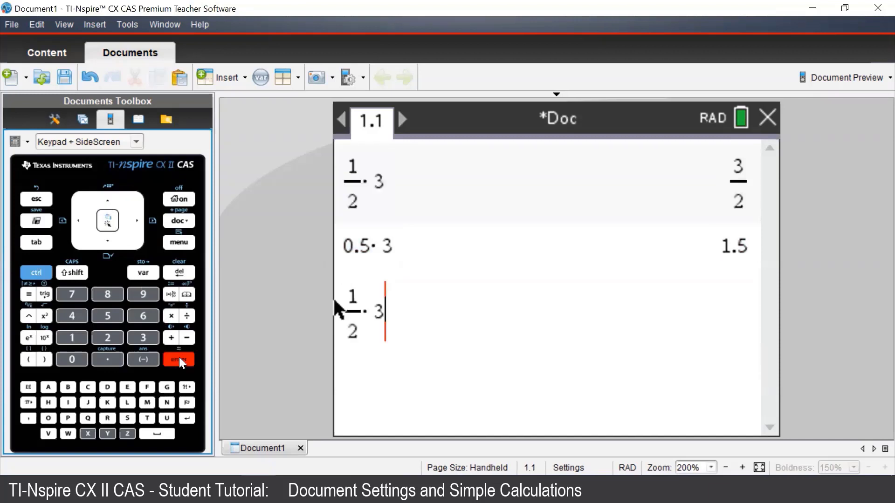
pyautogui.click(44, 275)
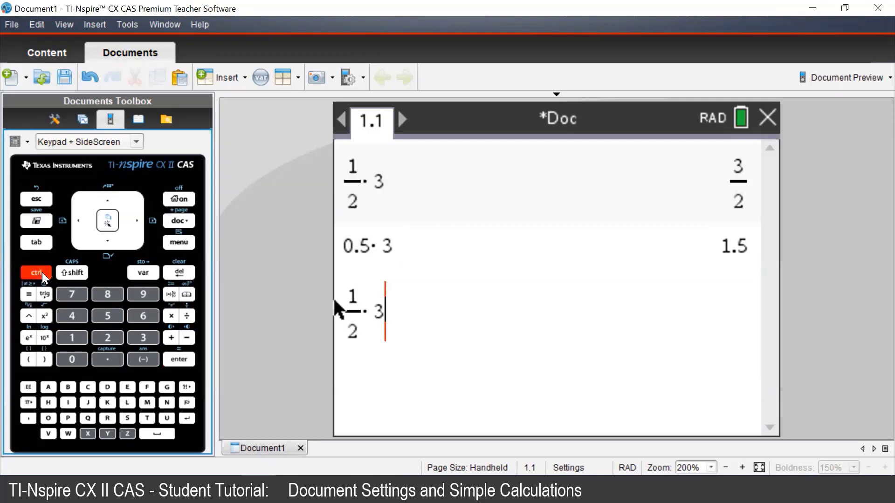
pyautogui.click(176, 362)
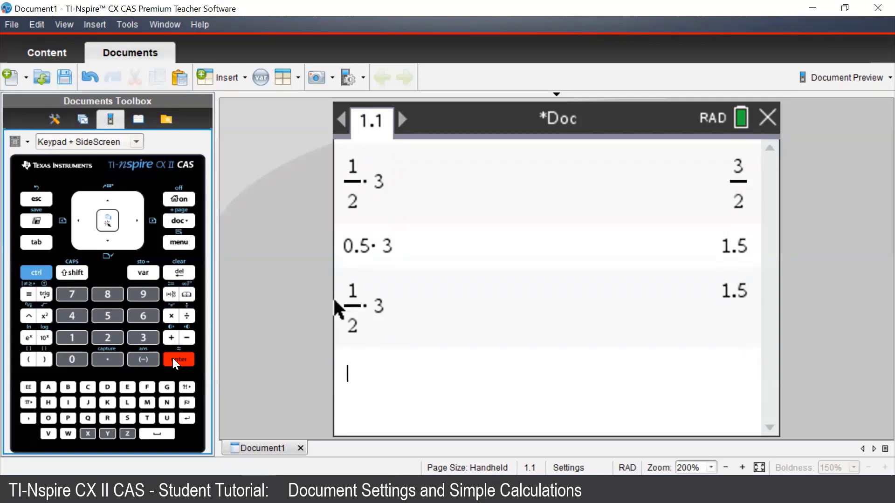
# From the handheld home screen, go into Settings and then Document Settings.
pyautogui.click(170, 199)
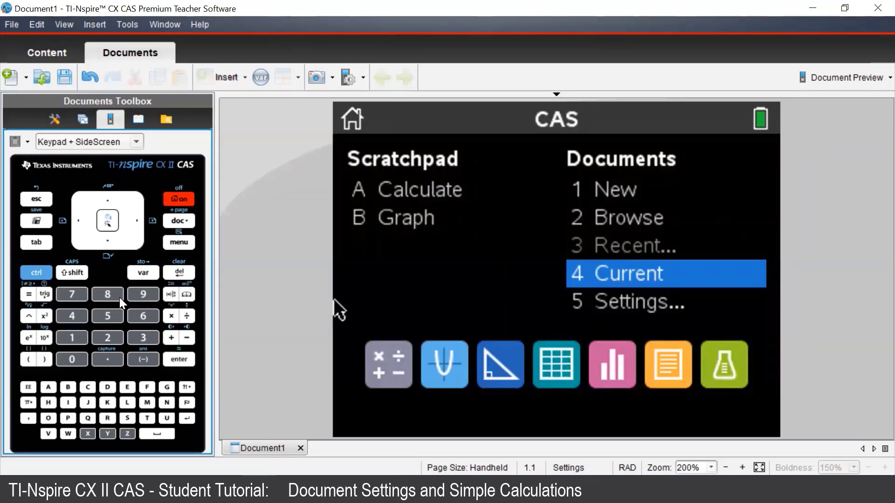
pyautogui.click(107, 316)
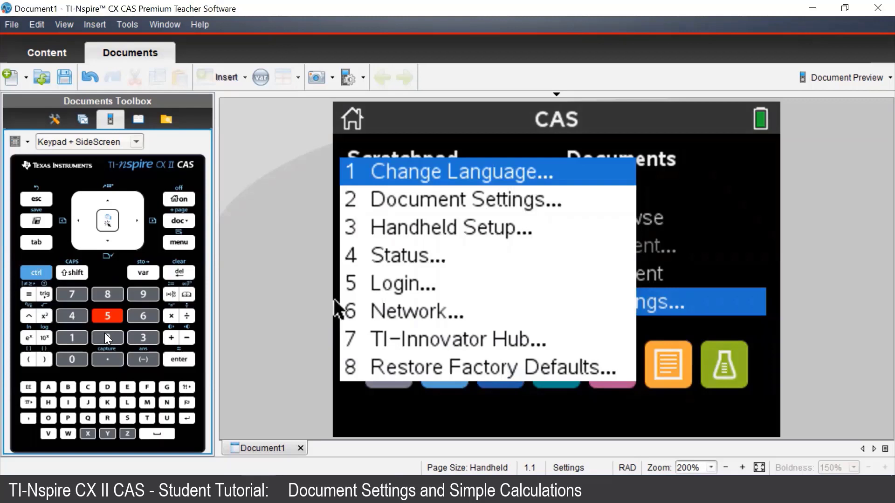
pyautogui.click(107, 337)
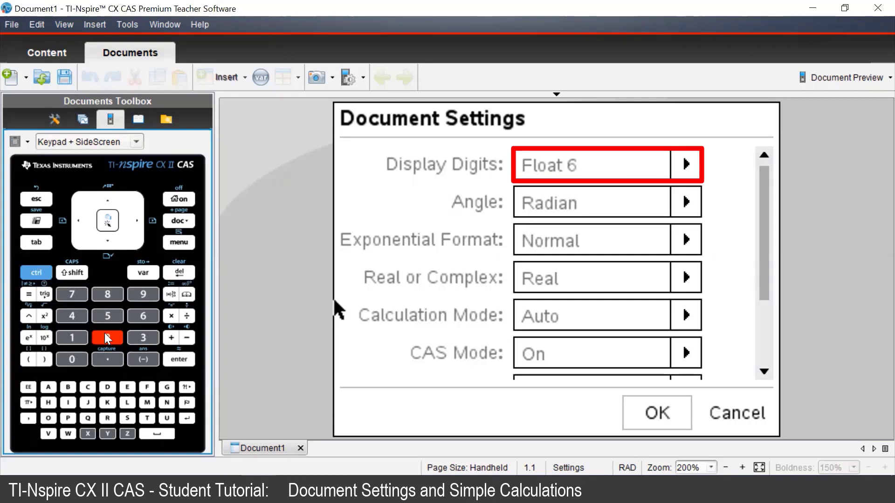
pyautogui.click(44, 243)
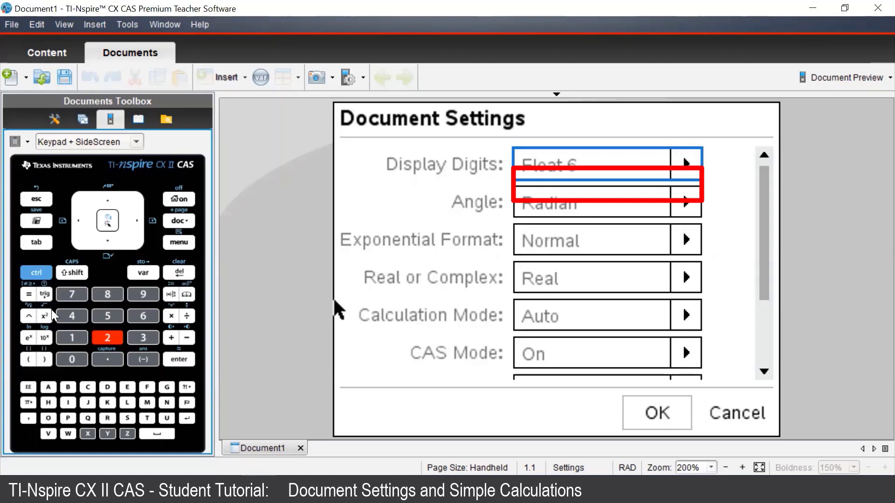
pyautogui.click(49, 247)
pyautogui.click(48, 247)
pyautogui.click(48, 247)
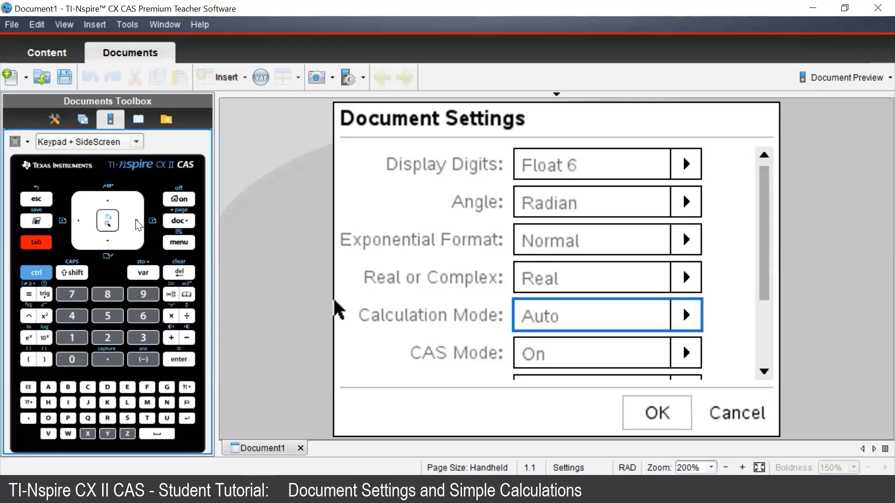
pyautogui.click(138, 226)
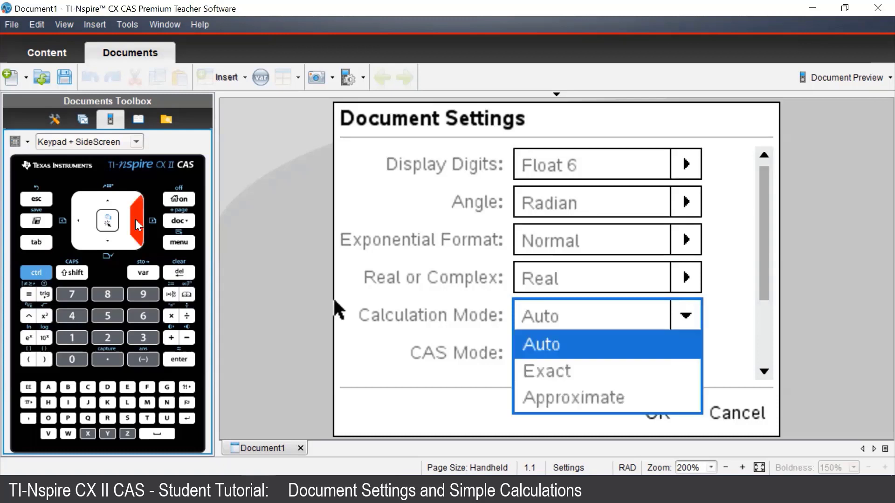
pyautogui.click(105, 243)
pyautogui.click(106, 243)
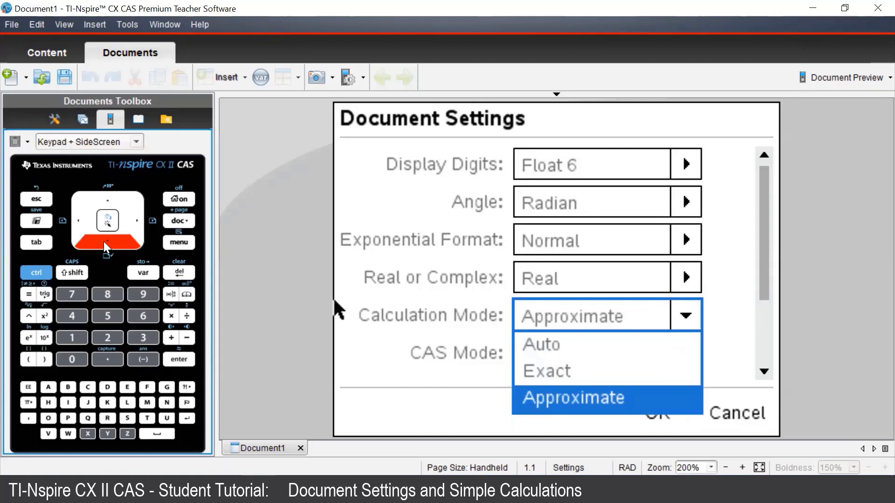
pyautogui.click(107, 200)
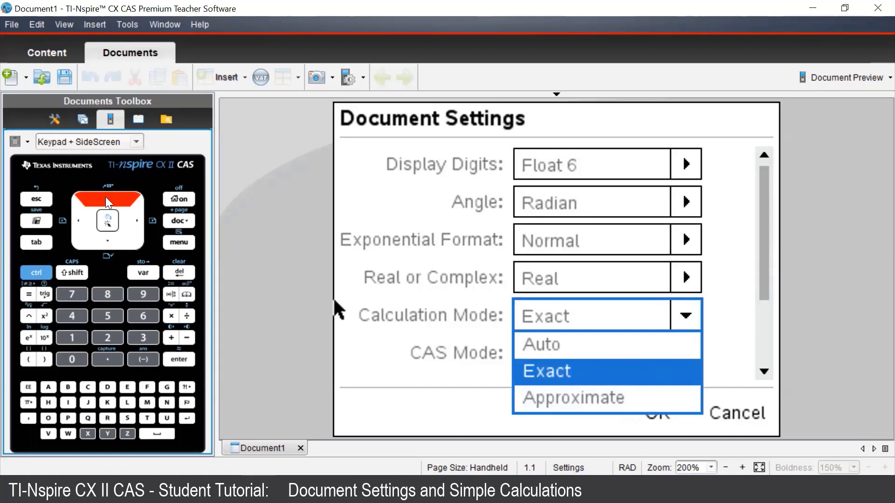
pyautogui.click(108, 201)
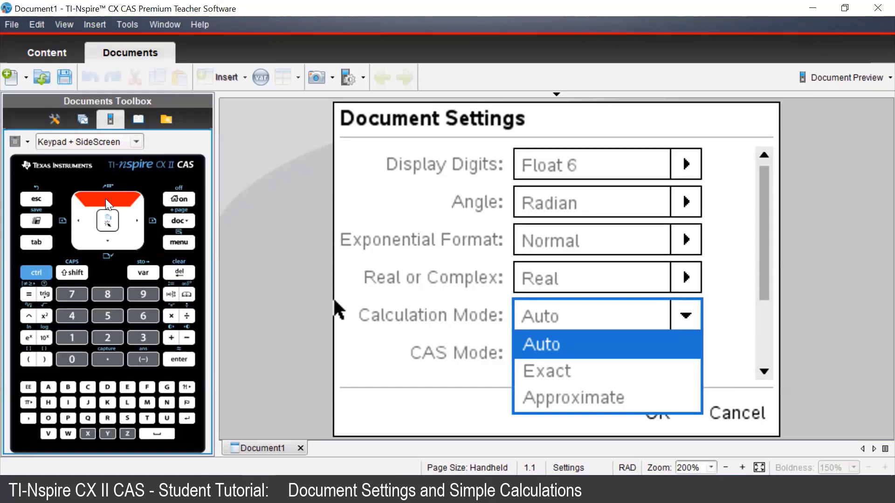
pyautogui.click(172, 364)
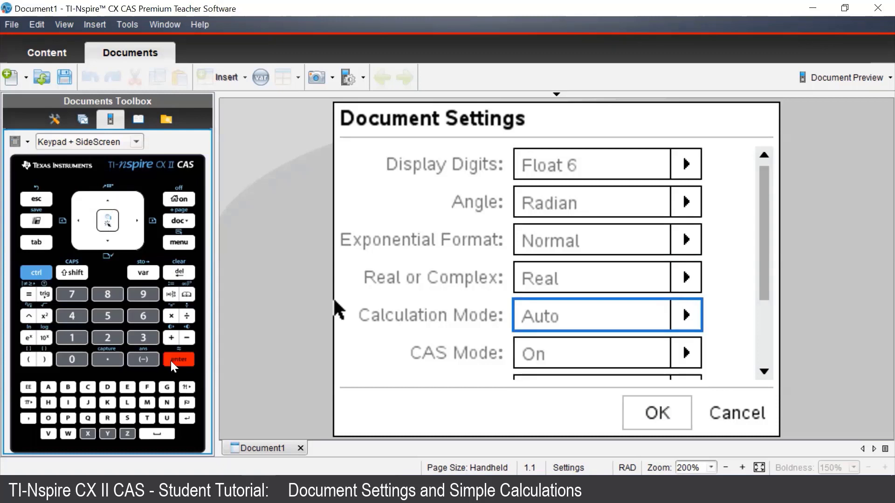
# Pick Fix 3 from the Display Digits list in Document Settings.
pyautogui.click(686, 166)
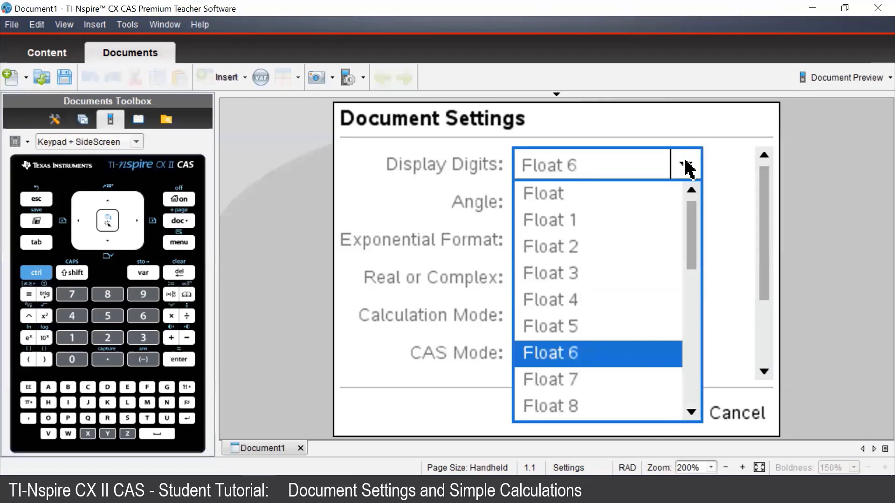
pyautogui.click(113, 240)
pyautogui.click(112, 240)
pyautogui.click(113, 240)
pyautogui.click(113, 240)
pyautogui.click(113, 240)
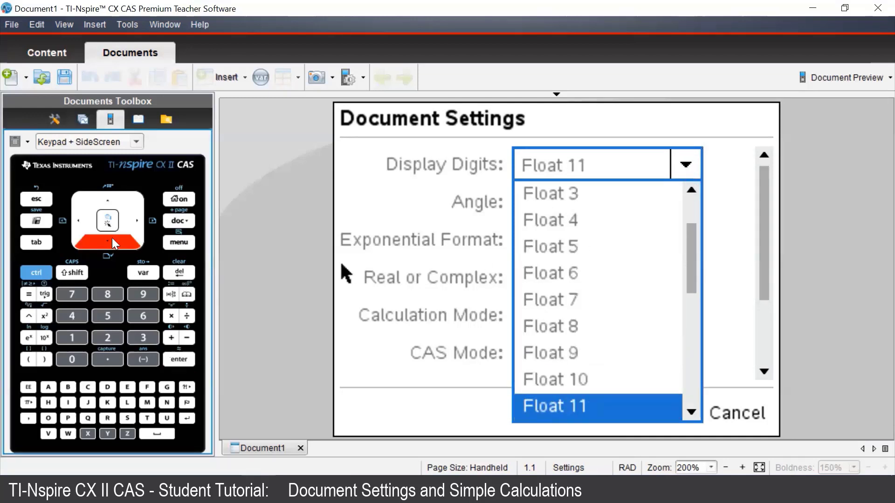
pyautogui.click(112, 239)
pyautogui.click(113, 239)
pyautogui.click(113, 239)
pyautogui.click(112, 239)
pyautogui.click(113, 239)
pyautogui.click(112, 239)
pyautogui.click(112, 239)
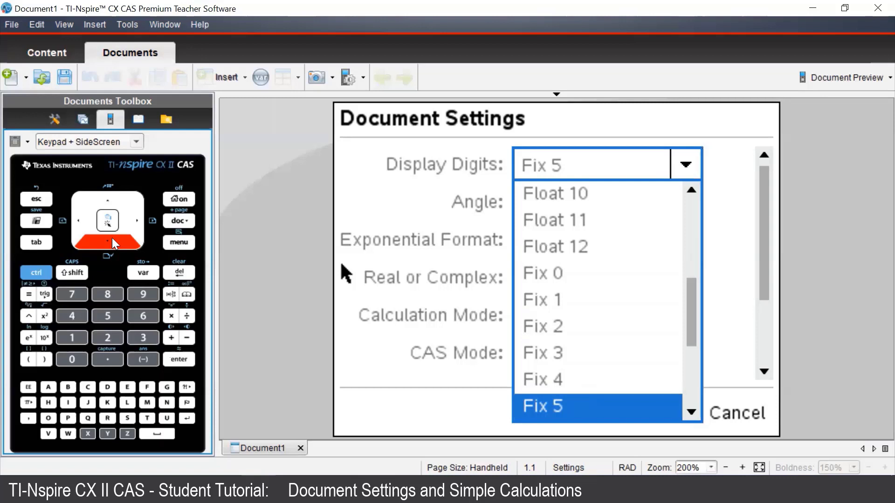
pyautogui.click(112, 196)
pyautogui.click(112, 198)
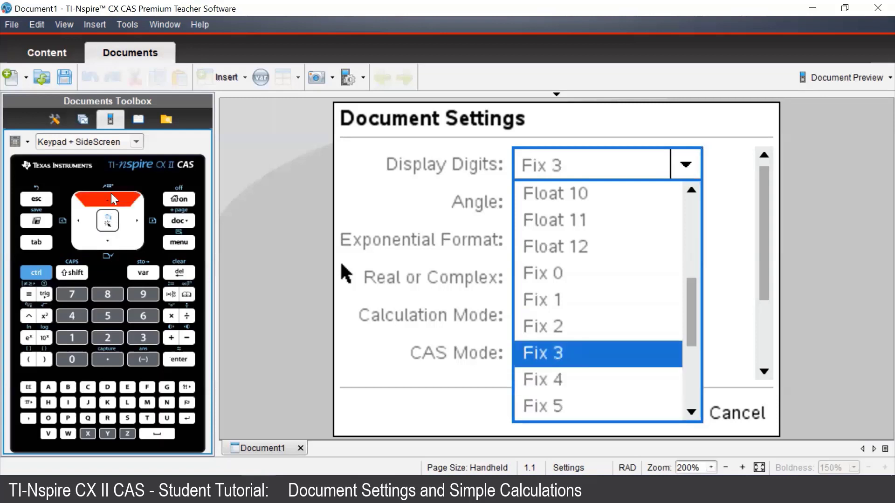
pyautogui.click(179, 360)
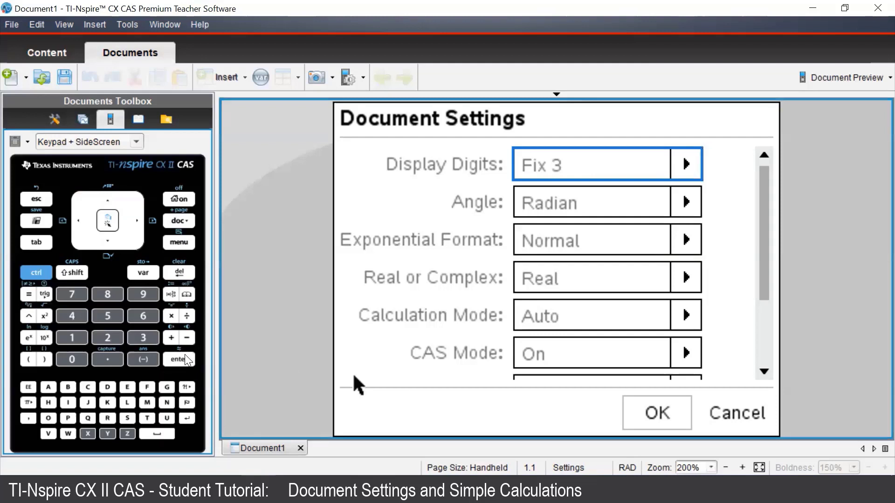
# Apply the settings, return to the Calculator page and enter 1.1111.
pyautogui.click(187, 359)
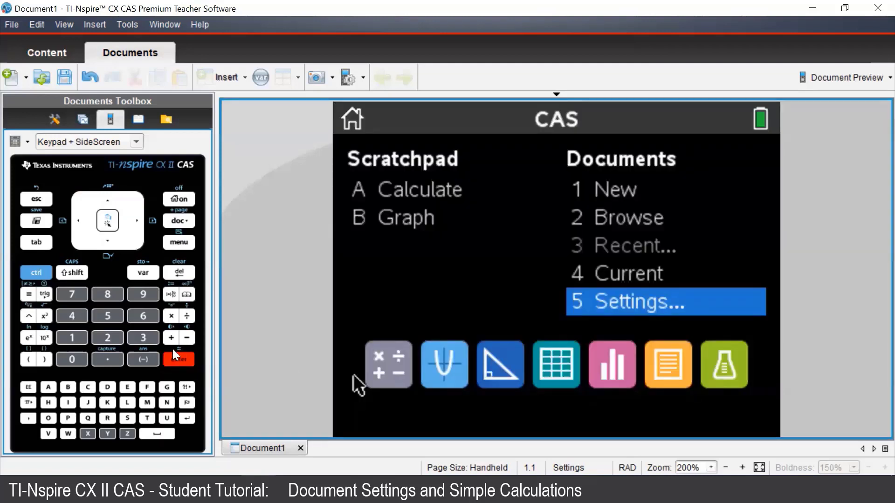
pyautogui.click(70, 316)
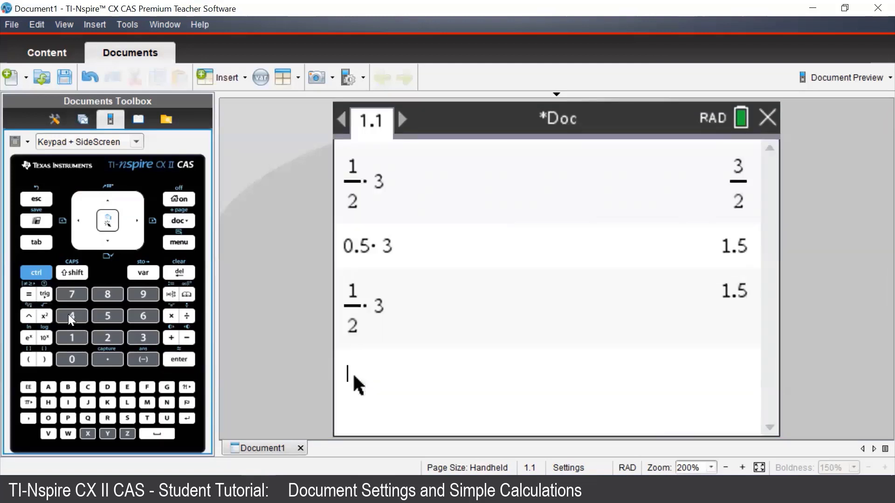
pyautogui.click(73, 336)
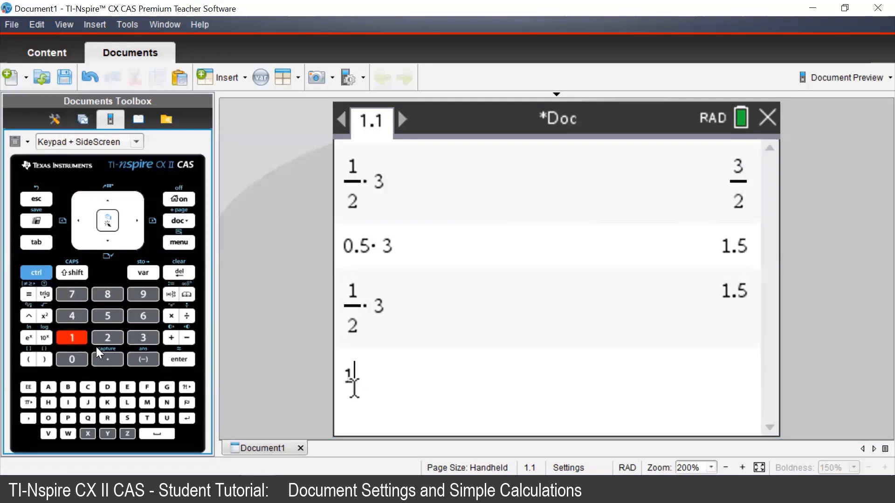
pyautogui.click(107, 356)
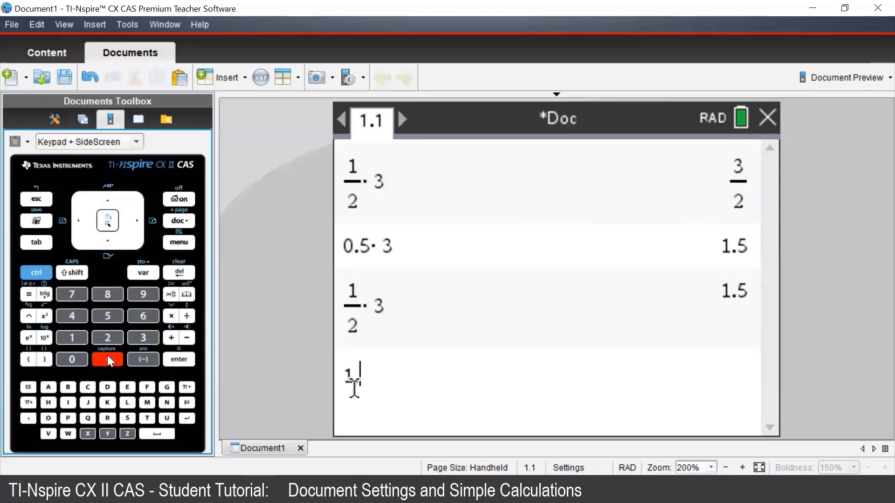
pyautogui.click(70, 338)
pyautogui.click(70, 338)
pyautogui.click(70, 338)
pyautogui.click(70, 339)
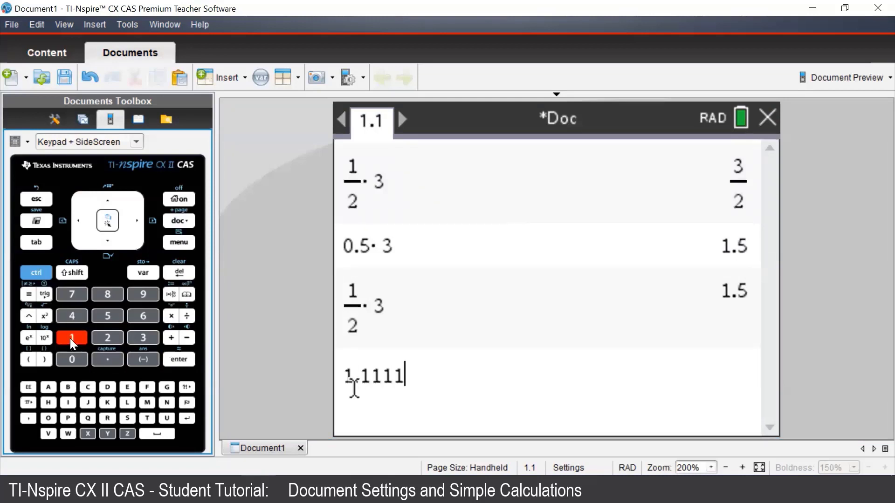
# Add 2.2222 and evaluate the sum, which shows 3.333.
pyautogui.click(171, 337)
pyautogui.click(111, 338)
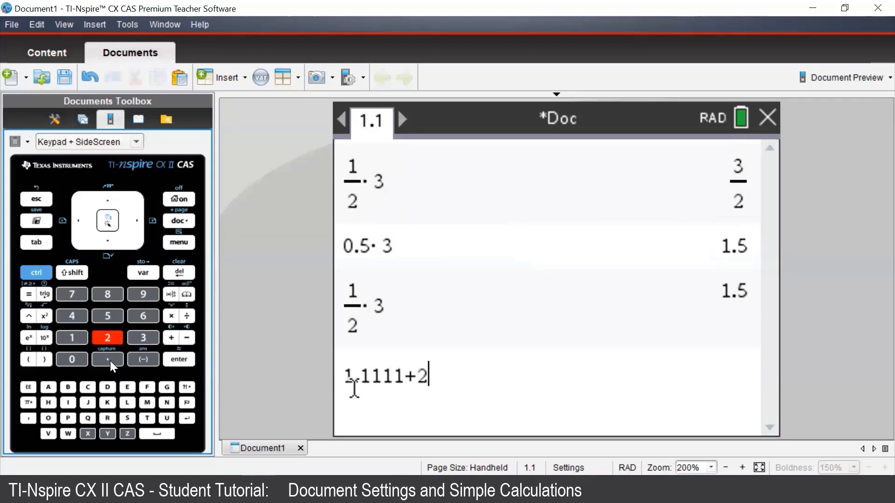
pyautogui.click(110, 360)
pyautogui.click(108, 340)
pyautogui.click(109, 340)
pyautogui.click(108, 343)
pyautogui.click(108, 343)
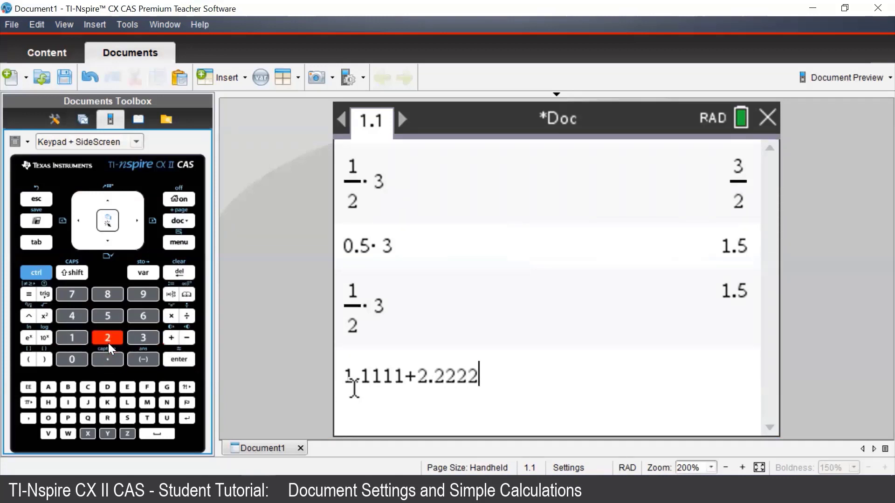
pyautogui.click(176, 365)
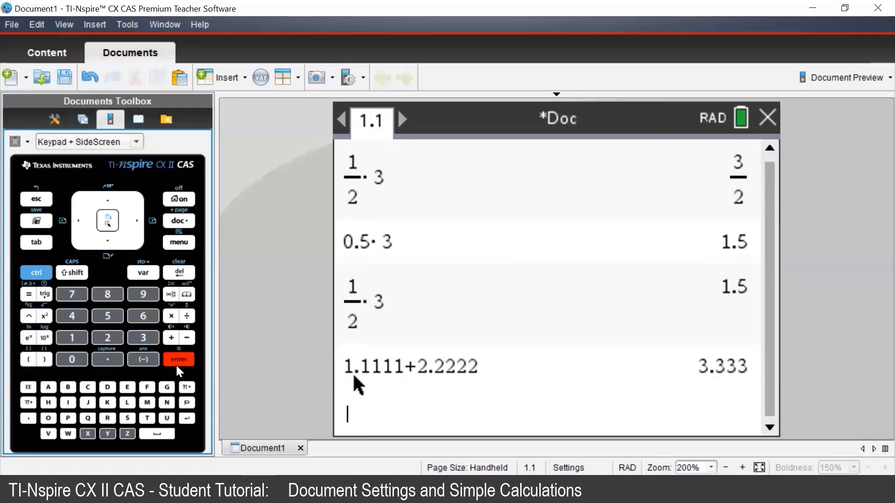
# Switch Display Digits from Fix 3 to Fix 5 in Document Settings and confirm.
pyautogui.click(187, 199)
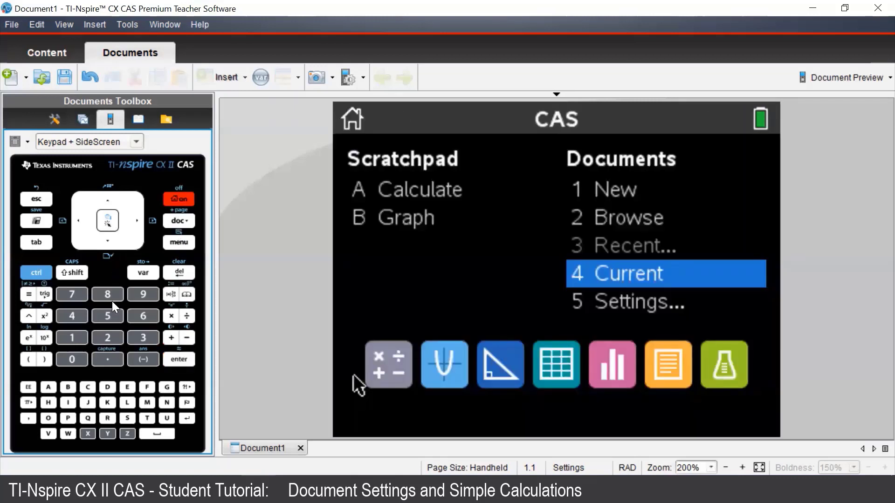
pyautogui.click(111, 317)
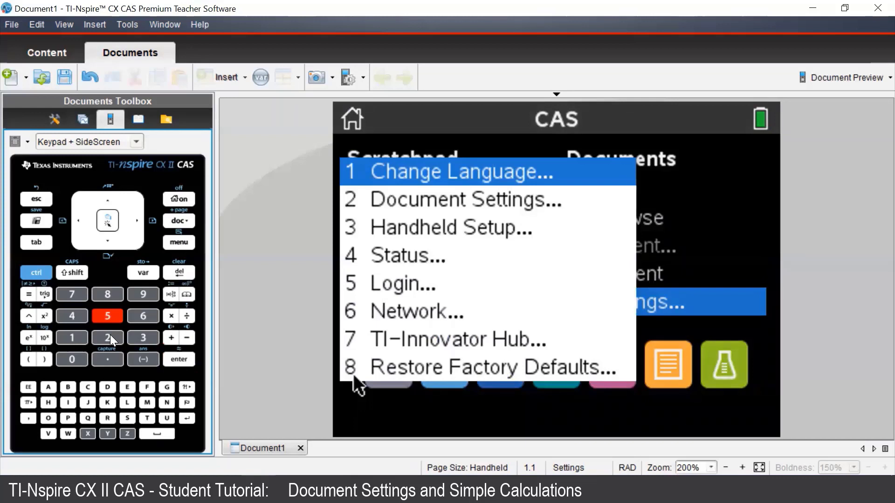
pyautogui.click(108, 338)
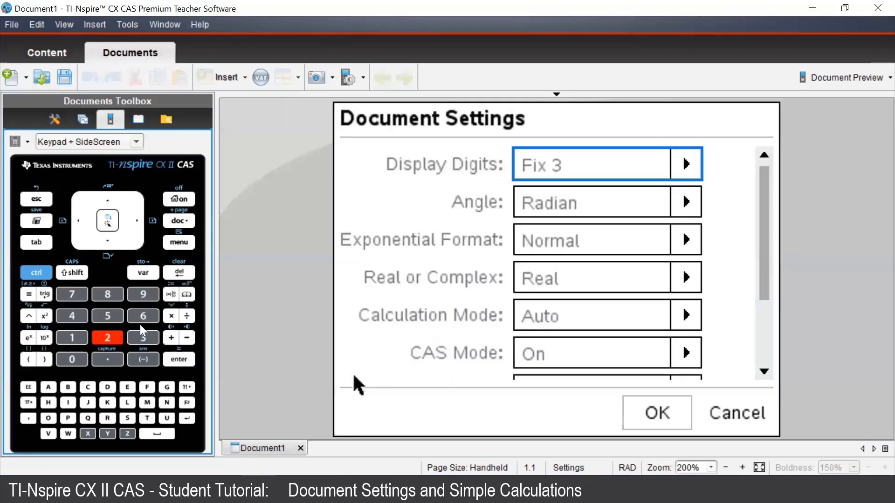
pyautogui.click(135, 222)
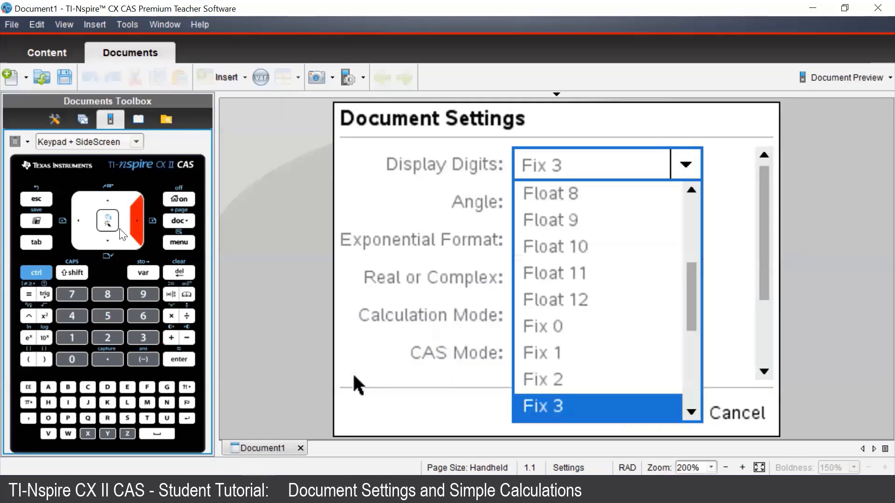
pyautogui.click(111, 246)
pyautogui.click(110, 245)
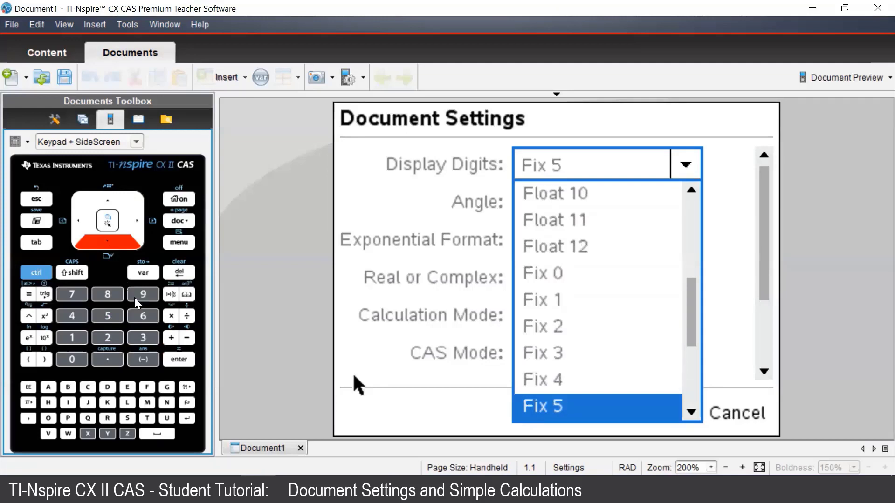
pyautogui.click(182, 360)
pyautogui.click(182, 359)
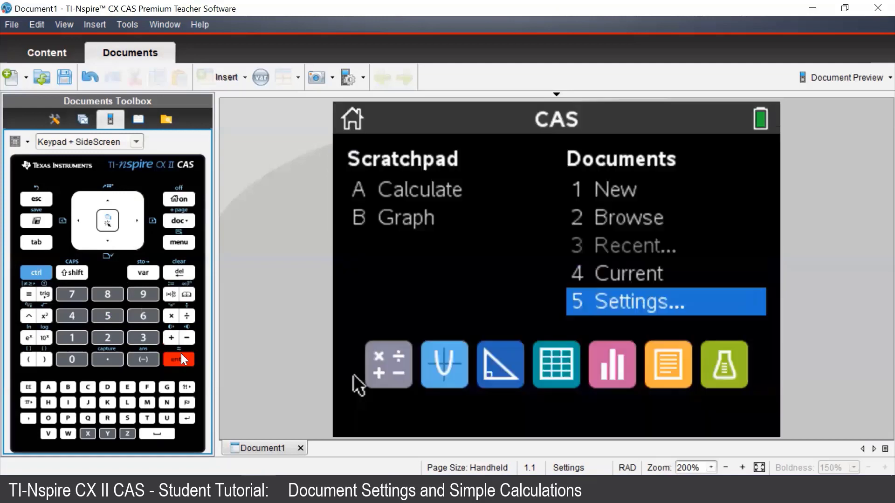
# Back on the Calculator page, re-evaluate 1.1111+2.2222, now showing 3.33330.
pyautogui.click(72, 316)
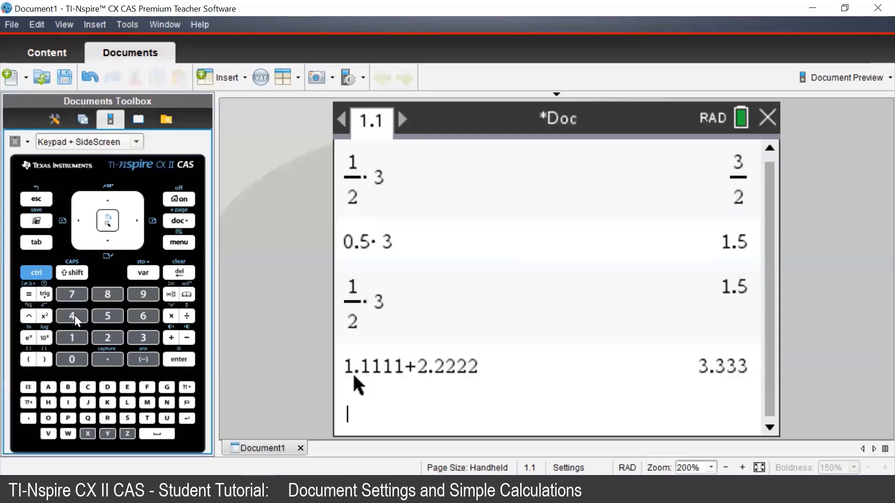
pyautogui.click(108, 204)
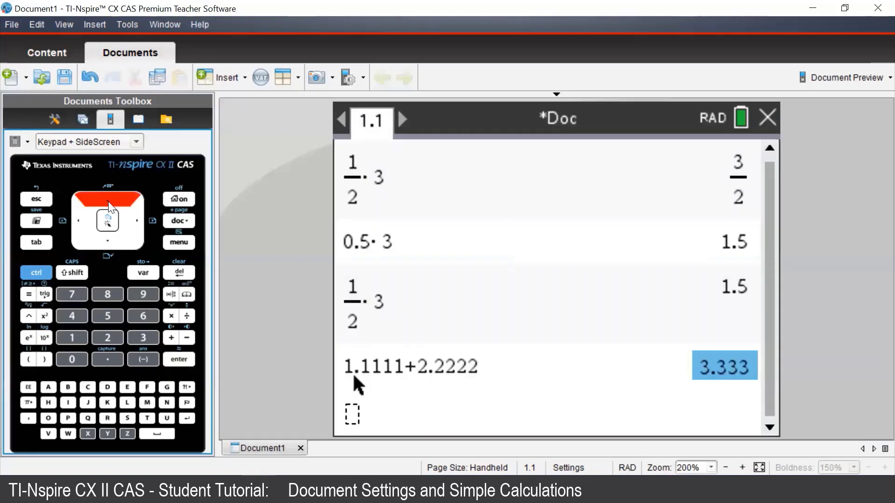
pyautogui.click(108, 203)
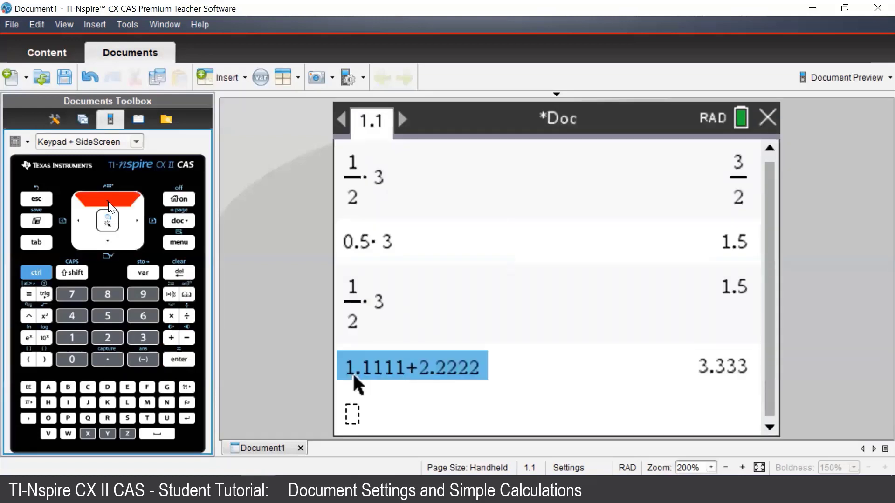
pyautogui.click(175, 361)
pyautogui.click(175, 361)
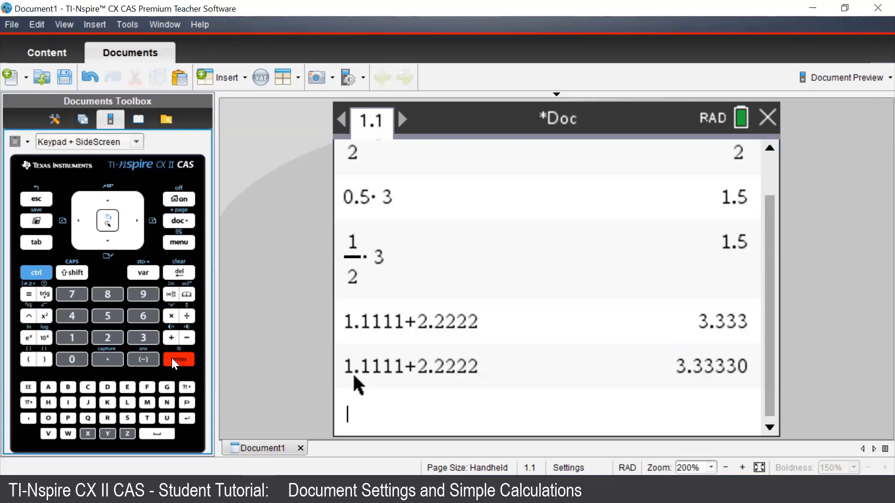
# Go to the home screen and open Document Settings.
pyautogui.click(175, 242)
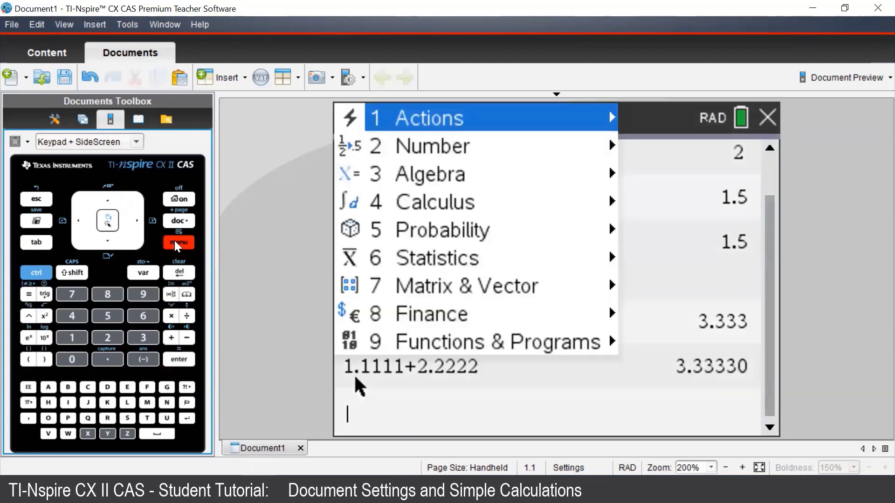
pyautogui.click(179, 198)
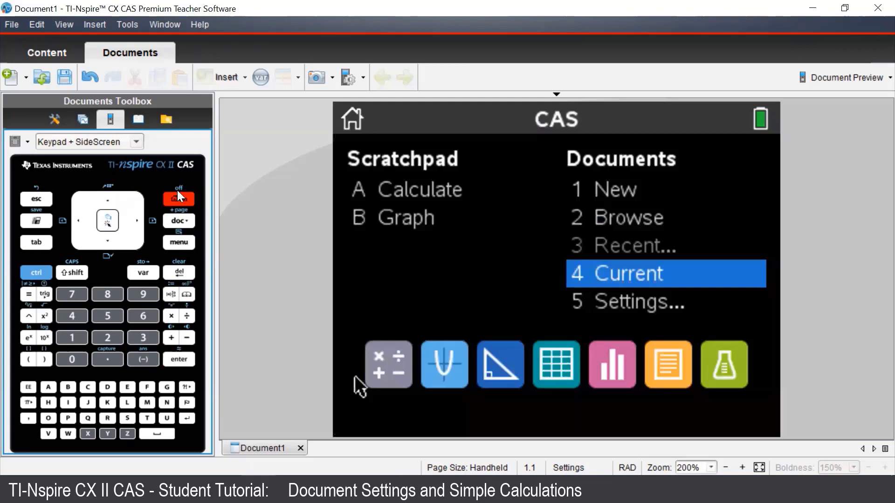
pyautogui.click(104, 317)
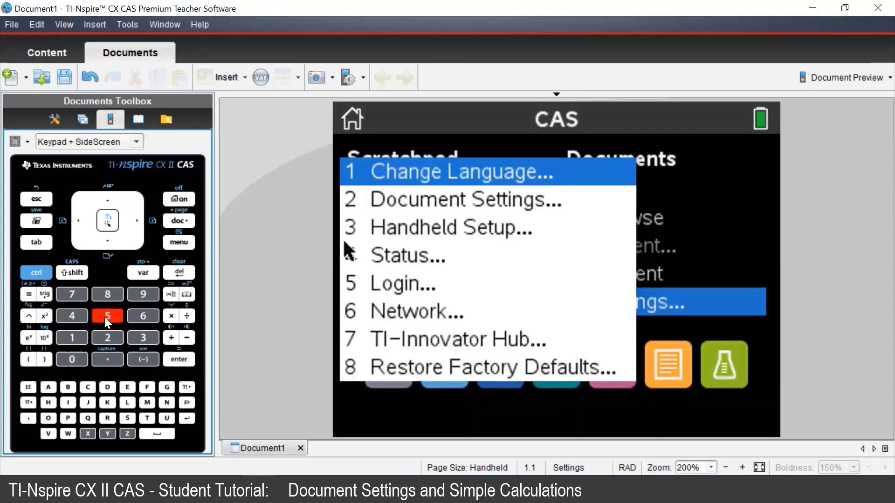
pyautogui.click(102, 340)
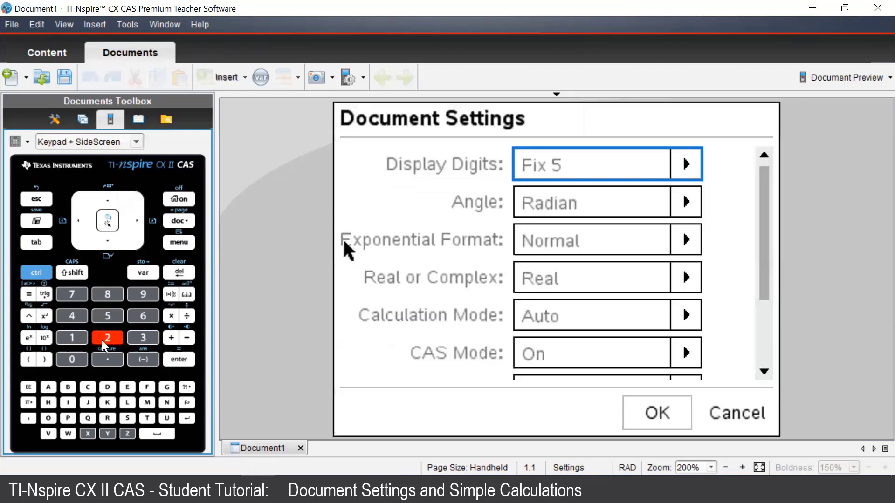
# Set Display Digits back to Float 6 and confirm the settings.
pyautogui.click(136, 224)
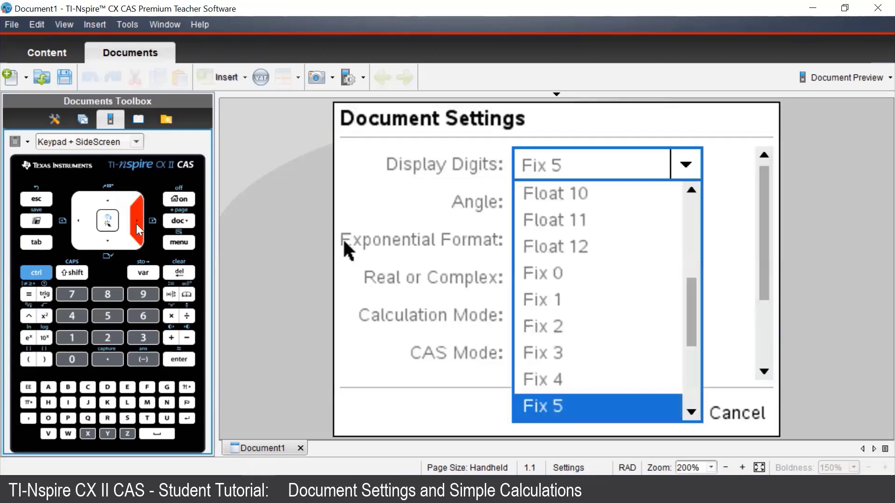
pyautogui.click(106, 196)
pyautogui.click(107, 195)
pyautogui.click(106, 195)
pyautogui.click(106, 194)
pyautogui.click(107, 195)
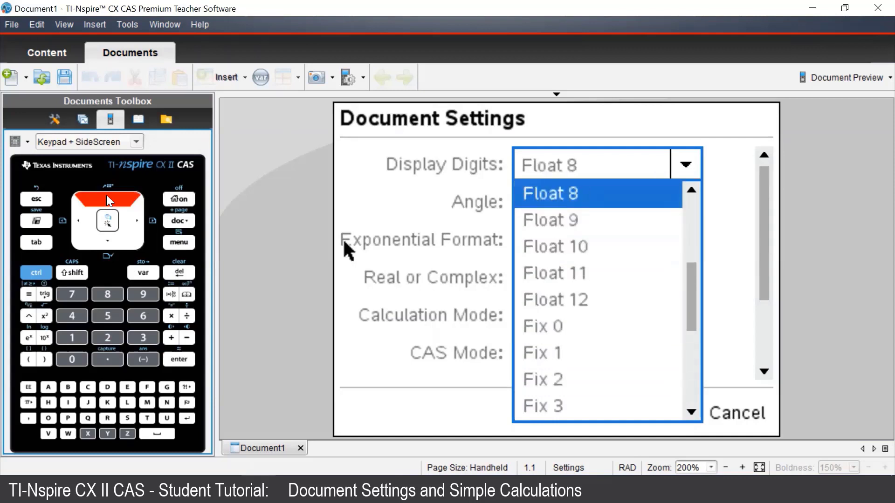
pyautogui.click(106, 195)
pyautogui.click(107, 243)
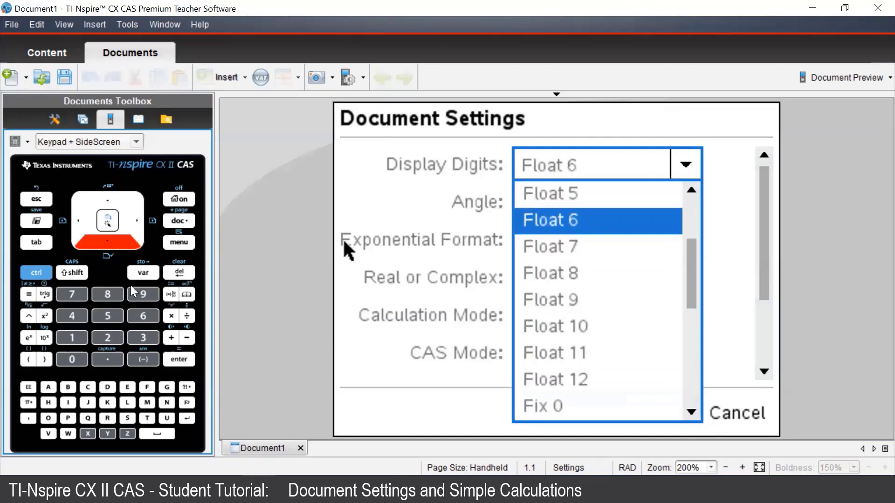
pyautogui.click(173, 359)
pyautogui.click(173, 359)
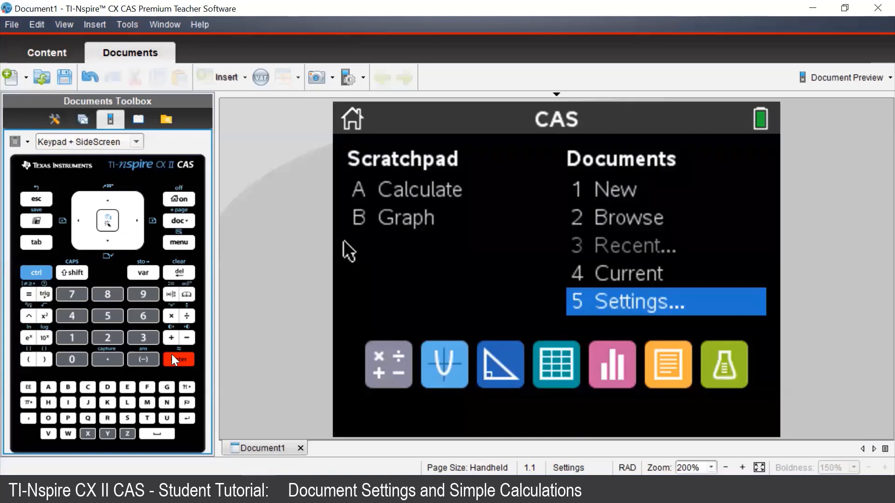
# Return to the Calculator page and enter the number 111.1111.
pyautogui.click(77, 317)
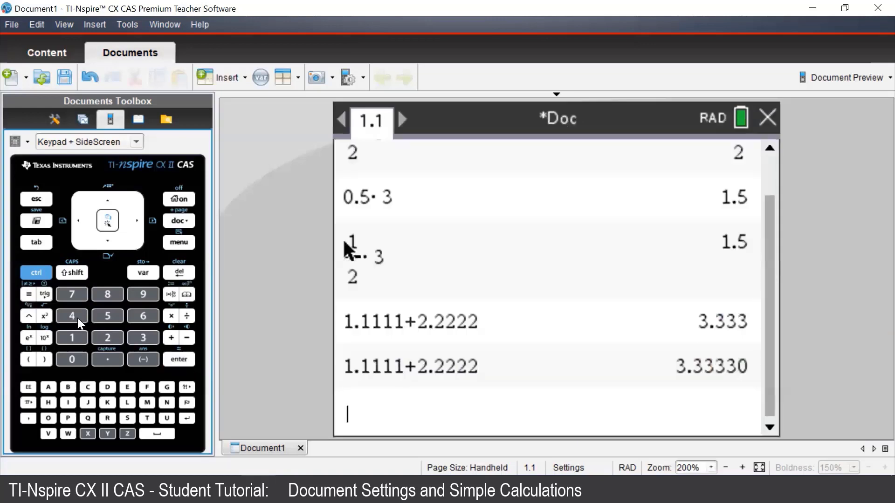
pyautogui.press('Down')
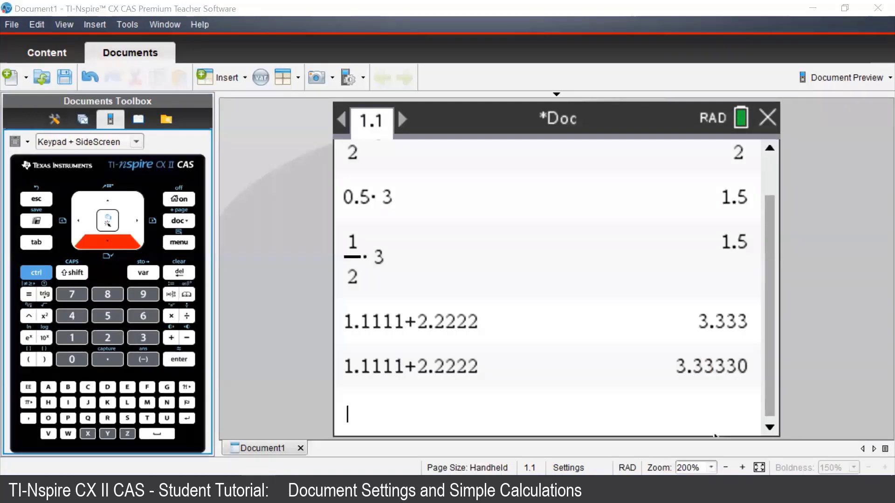
pyautogui.click(75, 338)
pyautogui.click(75, 337)
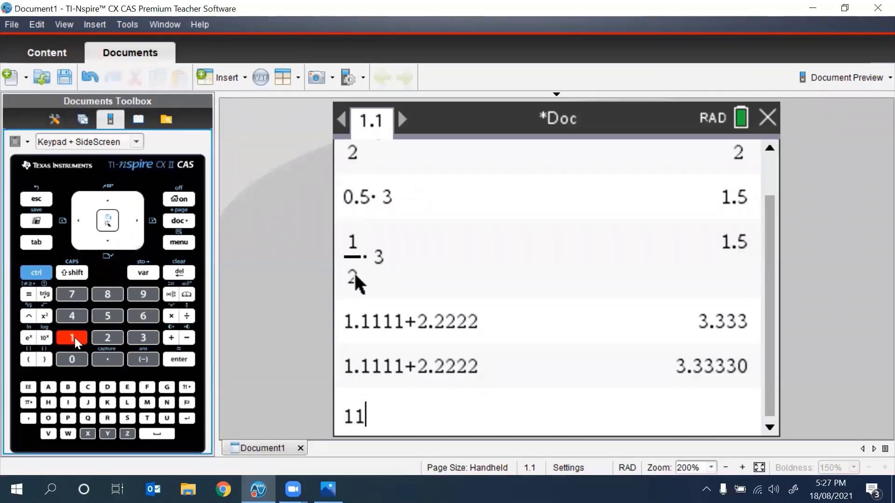
pyautogui.click(74, 337)
pyautogui.click(100, 356)
pyautogui.click(81, 338)
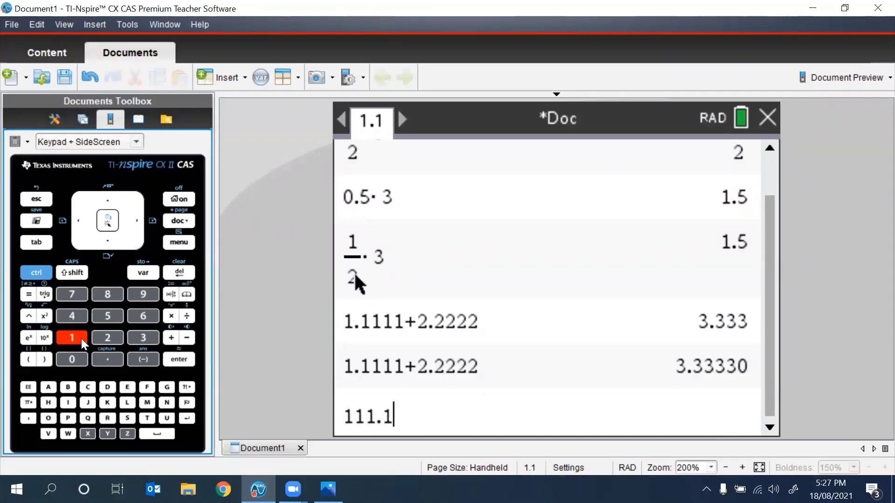
pyautogui.click(81, 338)
pyautogui.click(81, 338)
pyautogui.click(81, 339)
# Add 222.2222 and evaluate the sum, which shows 333.333.
pyautogui.click(168, 339)
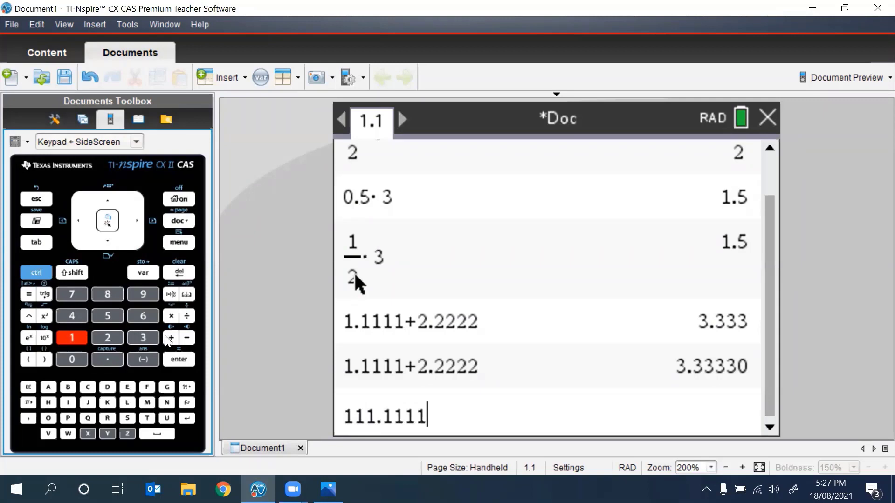
pyautogui.click(111, 336)
pyautogui.click(111, 335)
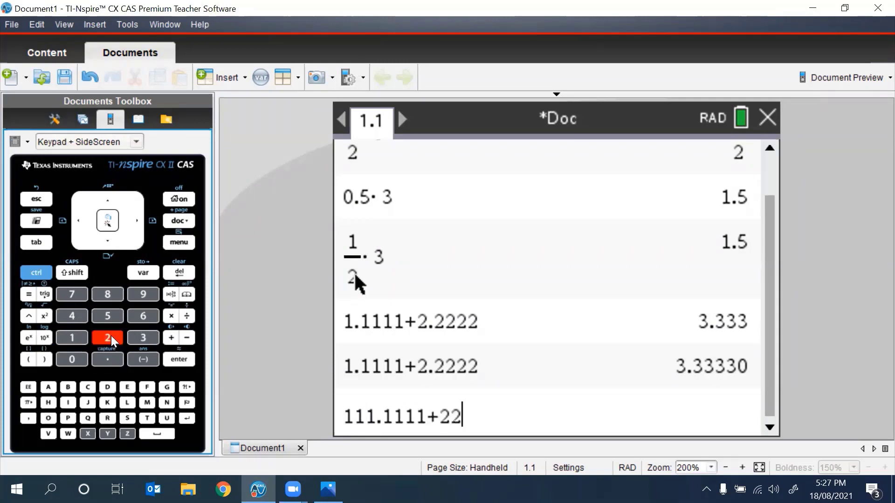
pyautogui.click(111, 335)
pyautogui.click(102, 363)
pyautogui.click(112, 338)
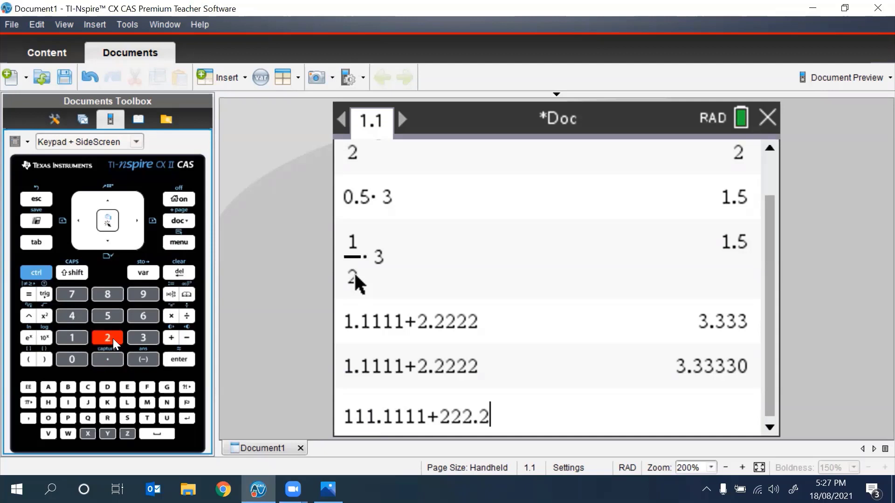
pyautogui.click(113, 338)
pyautogui.click(113, 338)
pyautogui.click(113, 338)
pyautogui.click(177, 359)
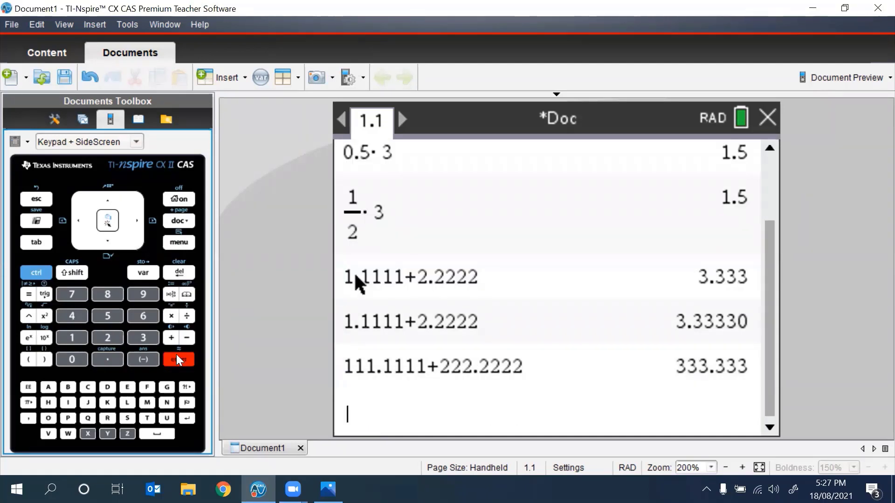
# Paste the earlier 333.333 result into the entry line, revealing its full value 333.3333.
pyautogui.click(111, 201)
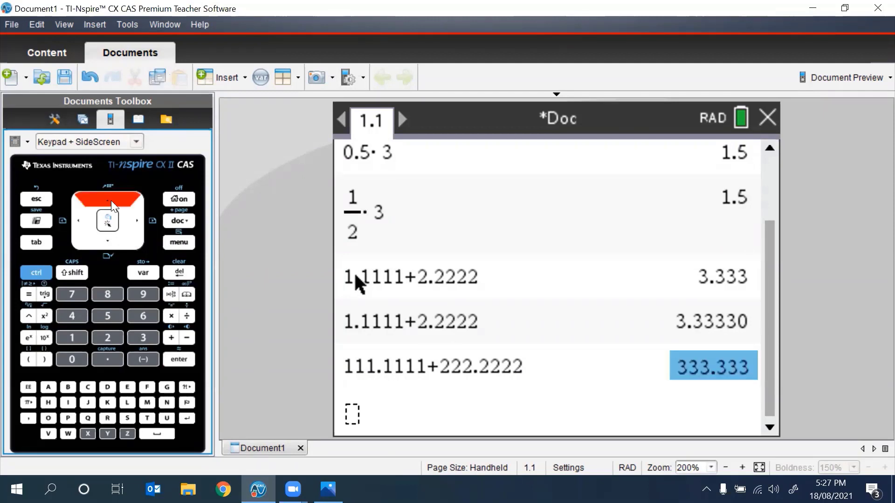
pyautogui.click(178, 360)
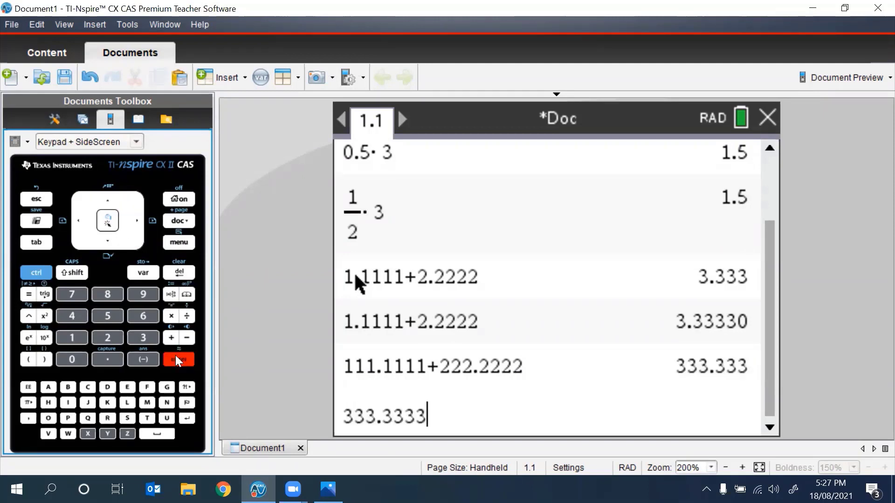